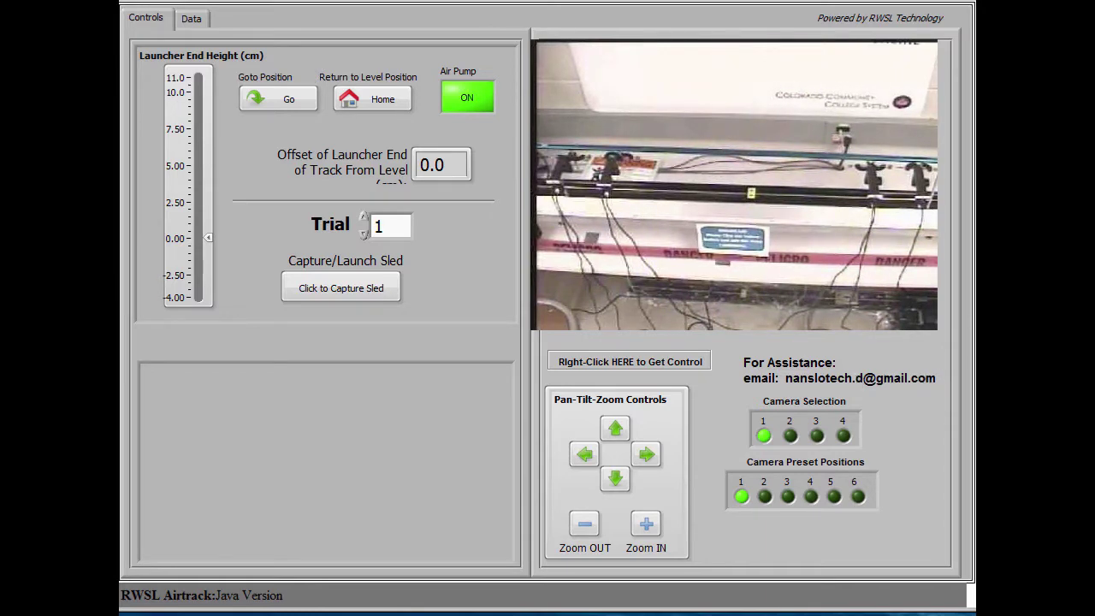
- Open the voice conference instructions page
scroll(547, 308, "down", 1)
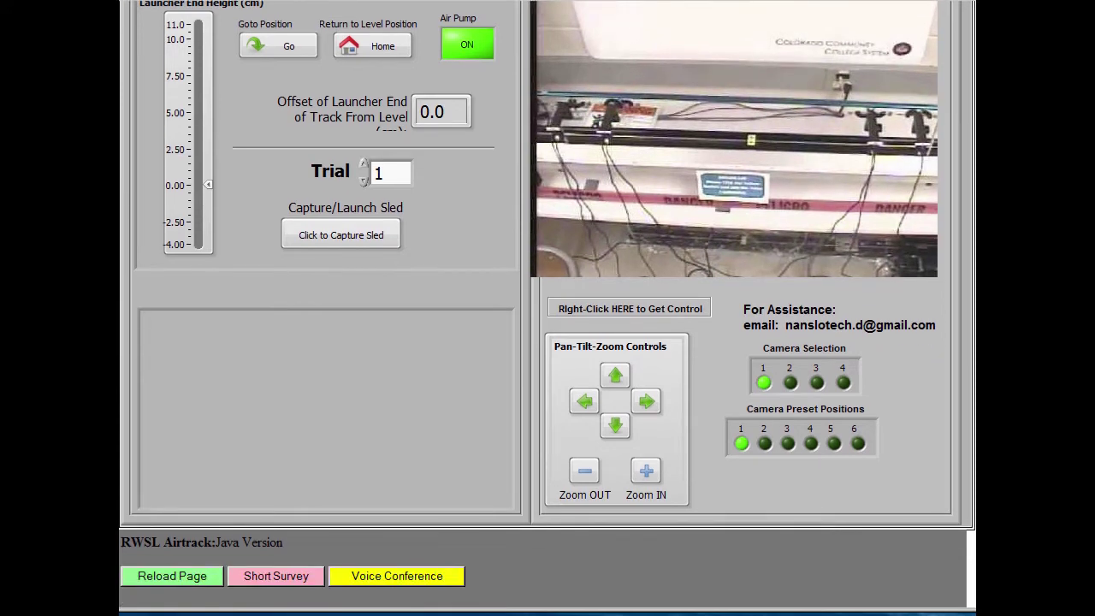
left_click(420, 583)
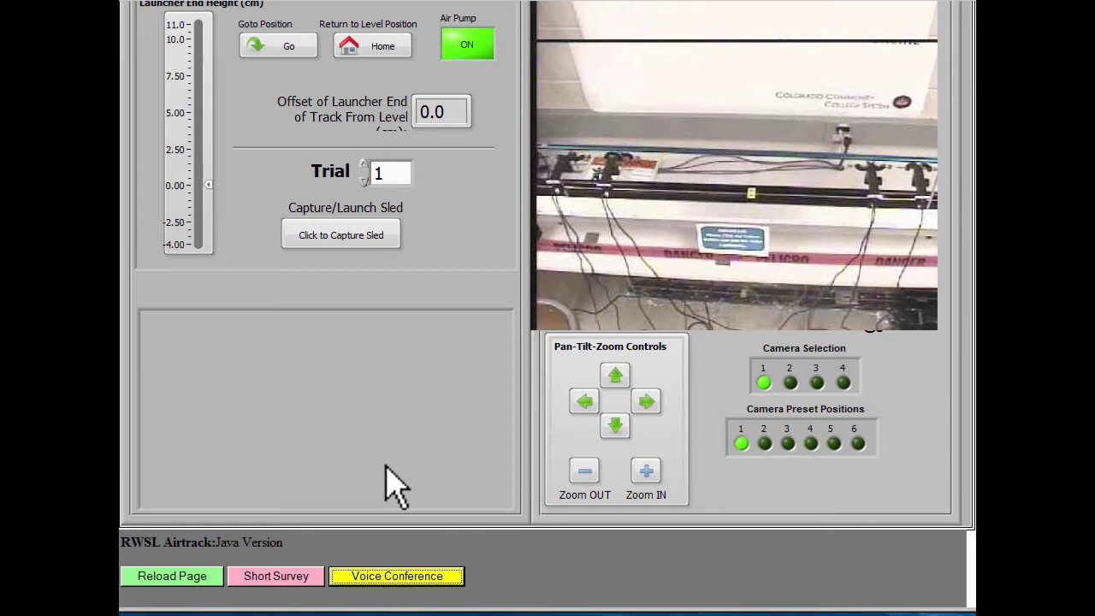
scroll(385, 487, "up", 1)
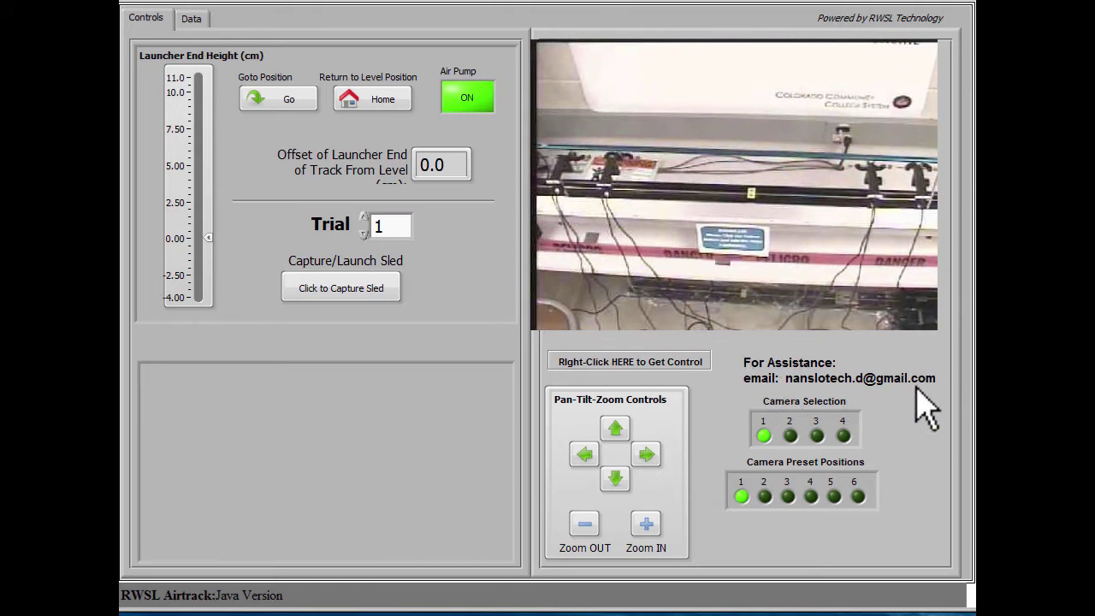
- Request control of the remote lab, then pan right and aim the camera at the launcher end
right_click(630, 364)
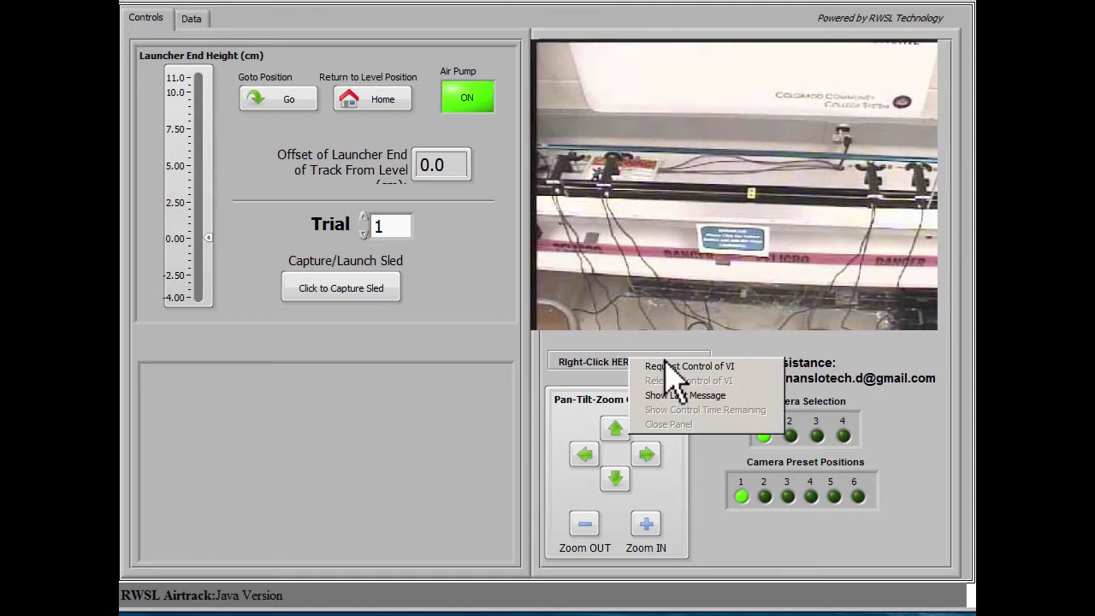
left_click(677, 368)
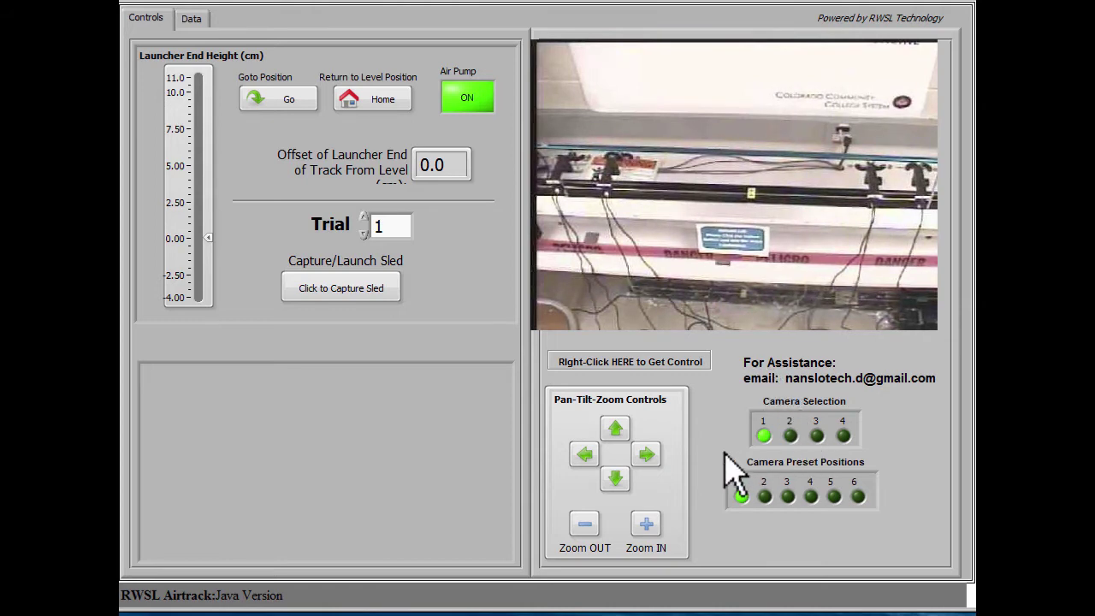
left_click(647, 454)
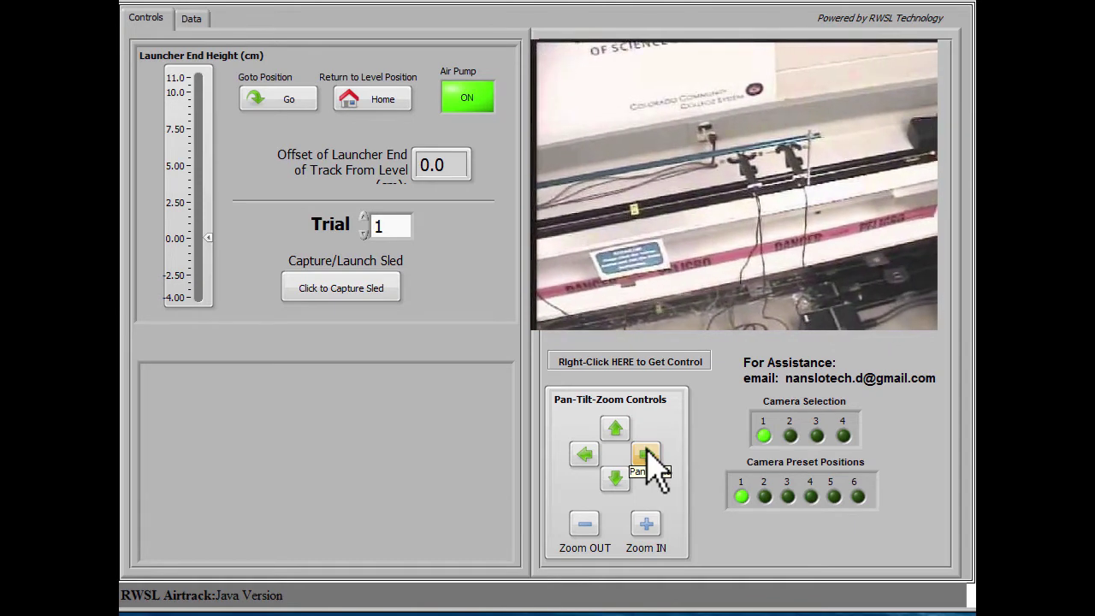
mouse_move(769, 484)
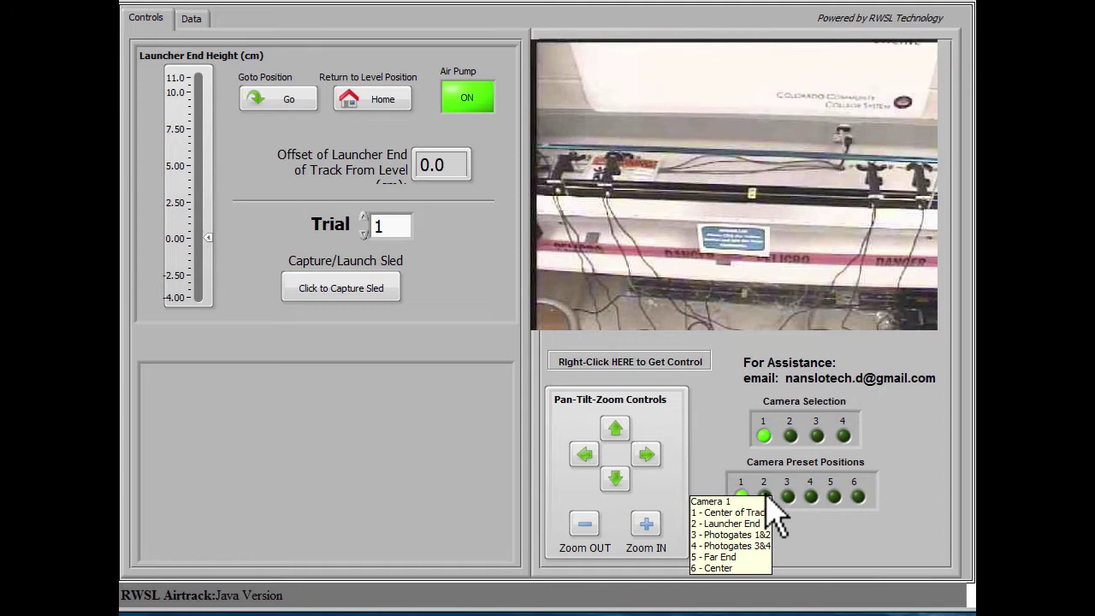
left_click(765, 496)
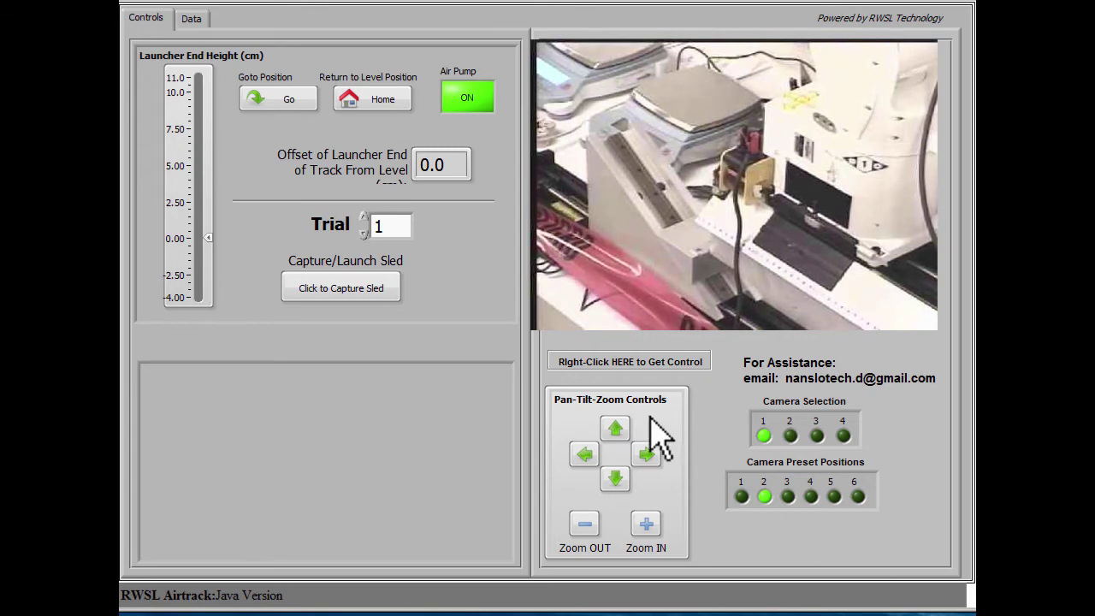
- Switch the live view to camera 2 and pan it to the right
left_click(790, 437)
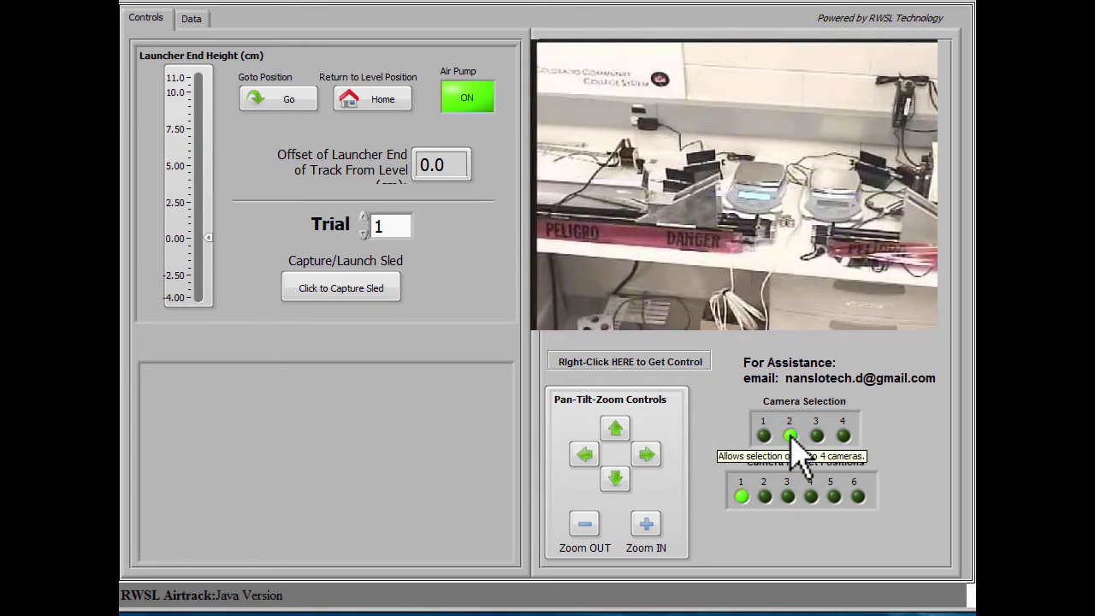
left_click(647, 455)
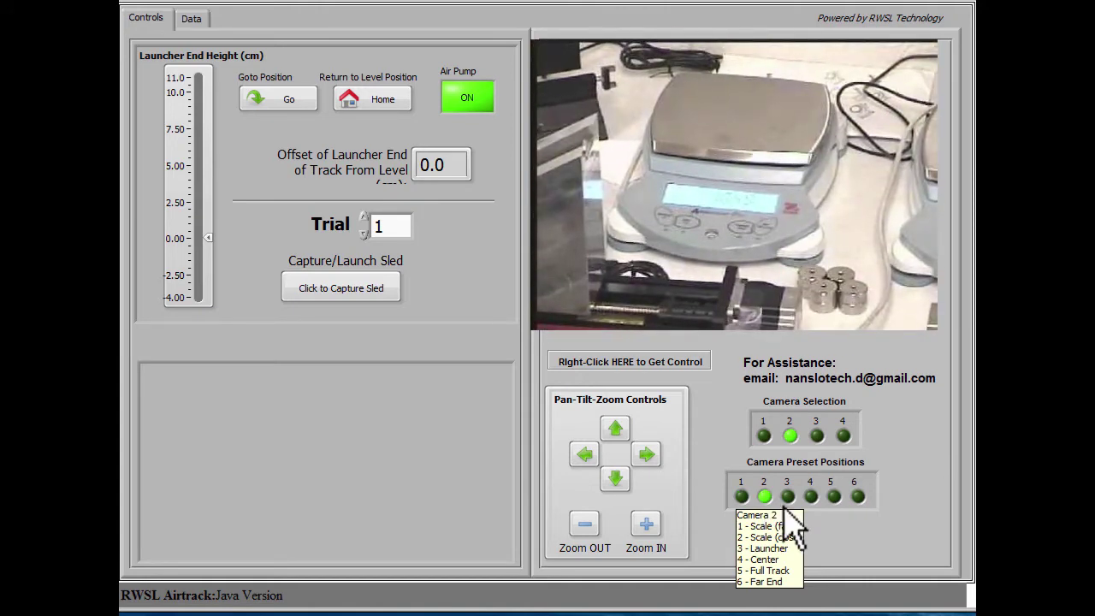
left_click(648, 462)
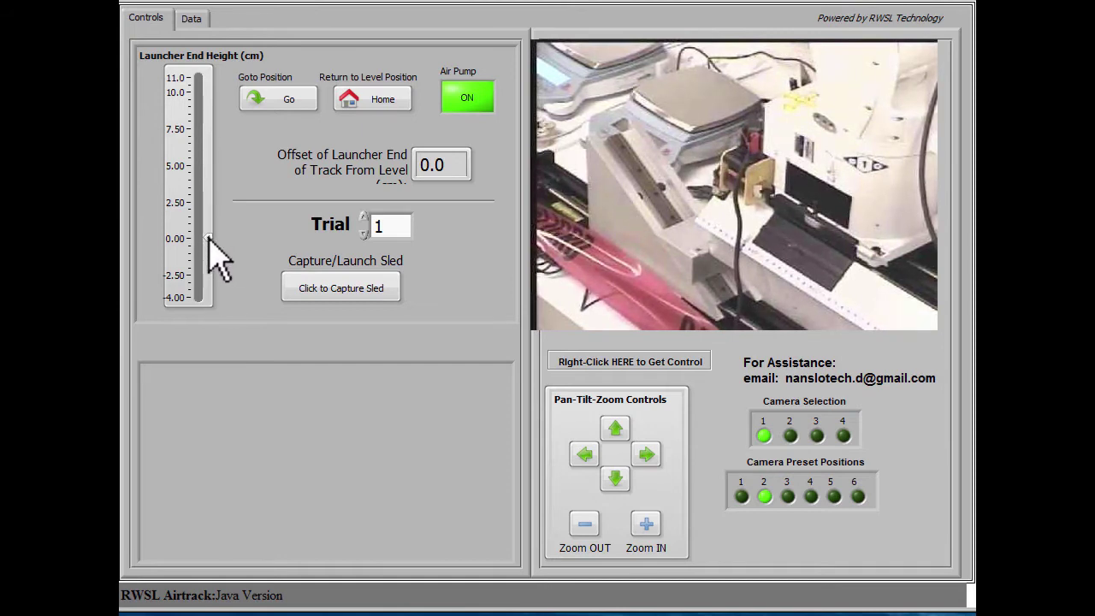
- Capture the sled and move the launcher end to a height of about 8.4
left_click_drag(209, 236, 208, 121)
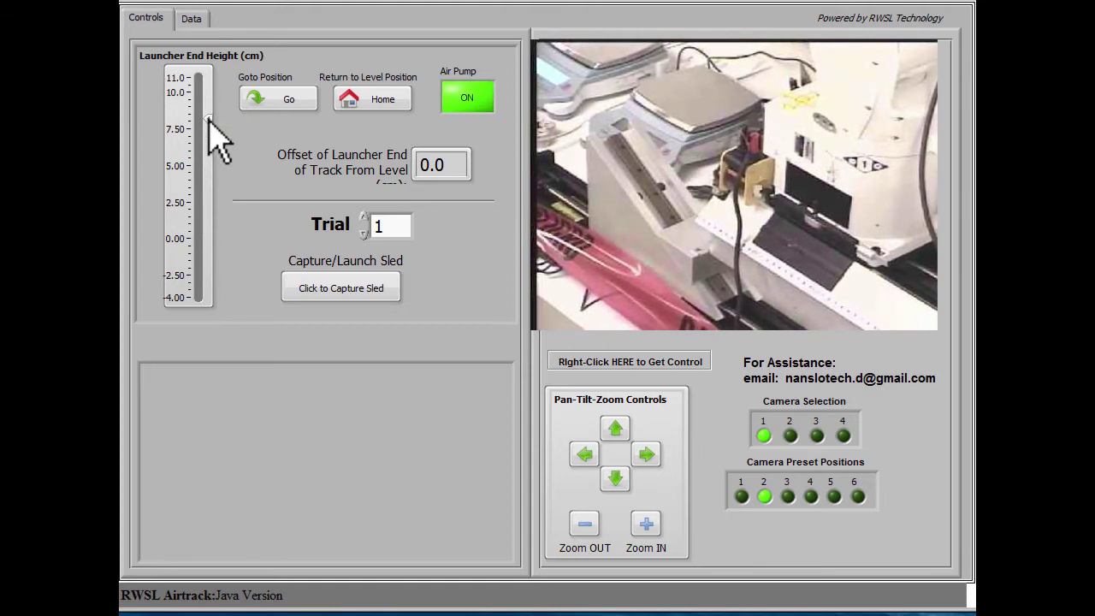
left_click(276, 97)
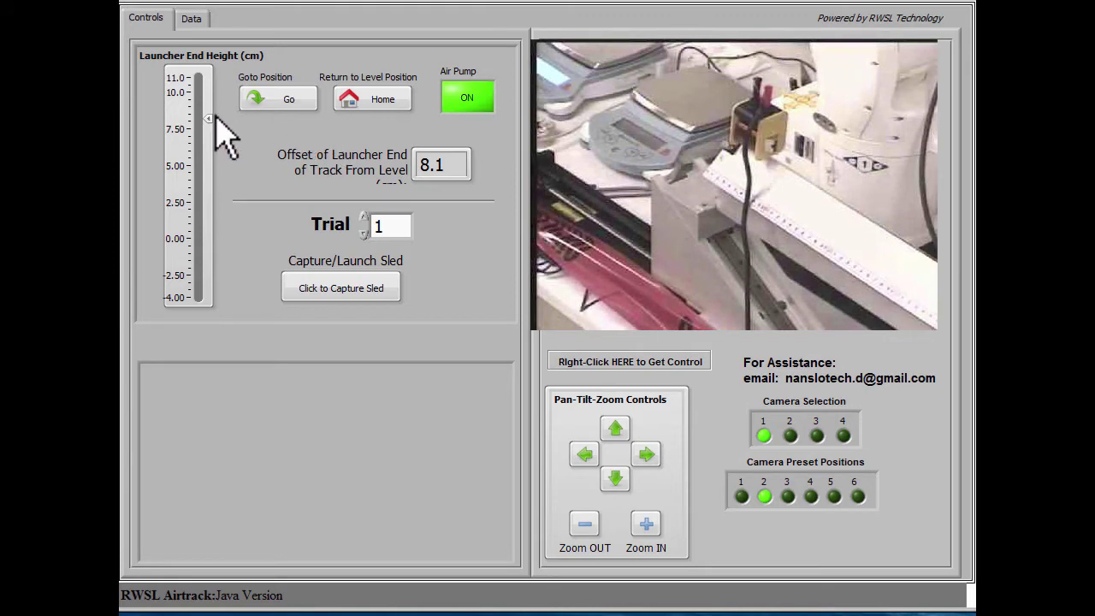
left_click_drag(209, 119, 205, 256)
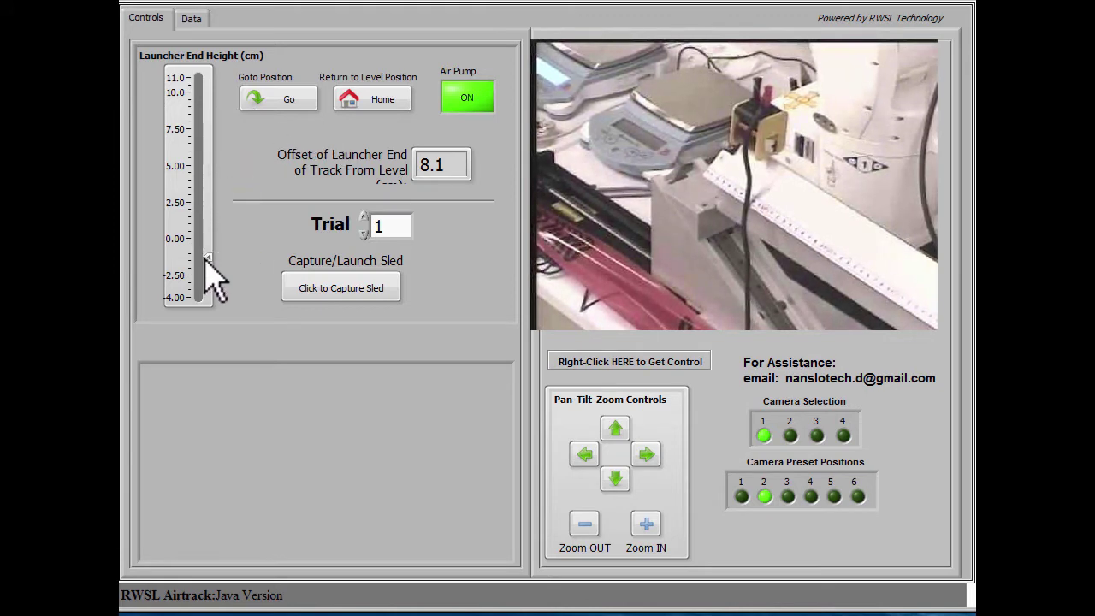
left_click(313, 291)
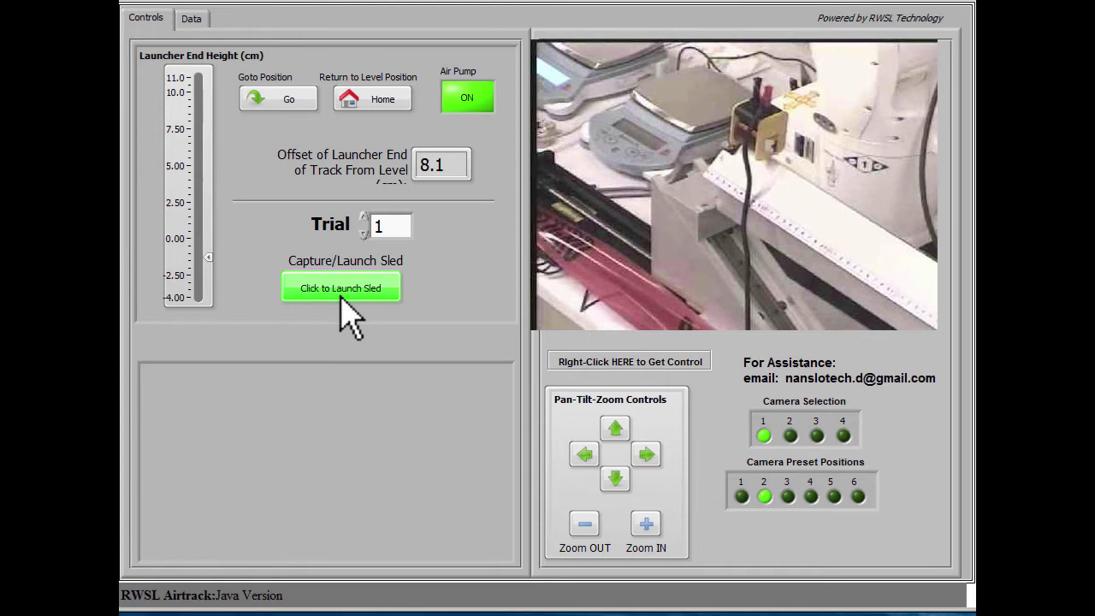
left_click(262, 95)
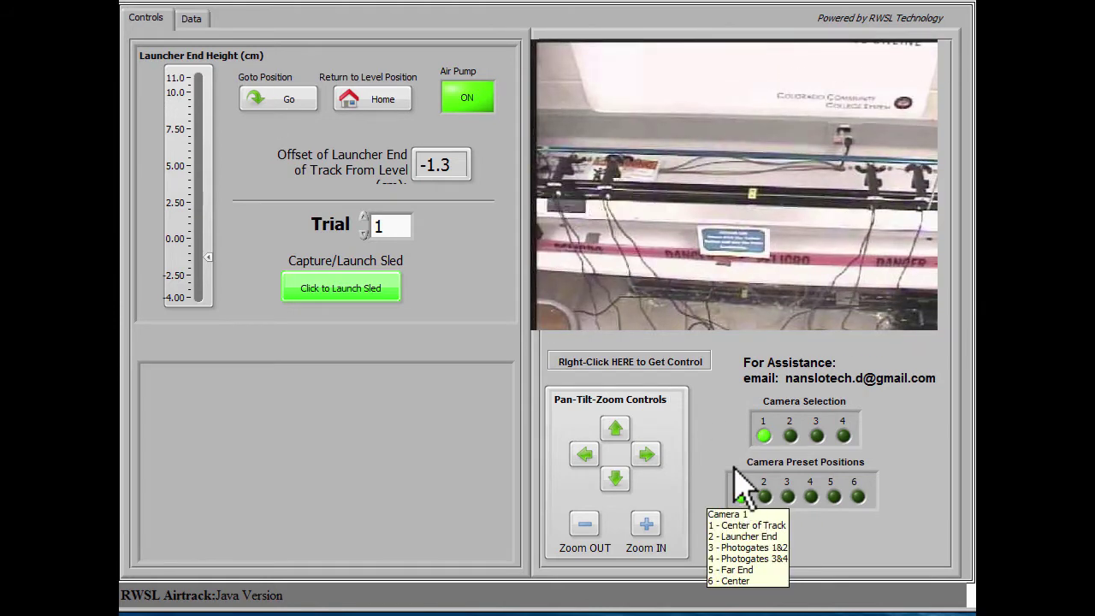
- Pan left to the Launcher End view and reset the launcher height to about 7.79
left_click(584, 451)
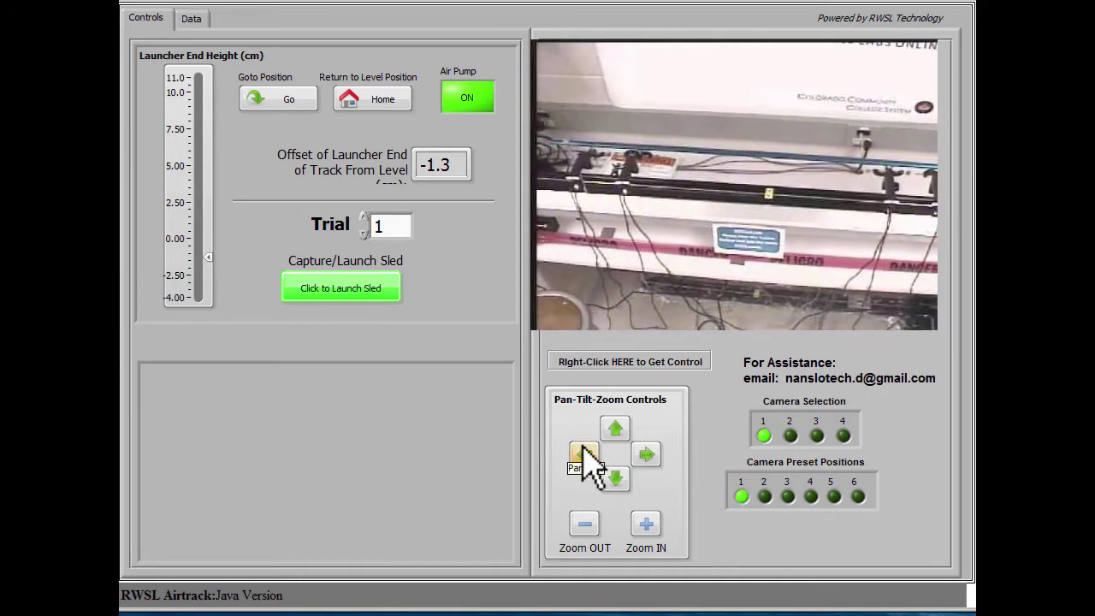
left_click(765, 498)
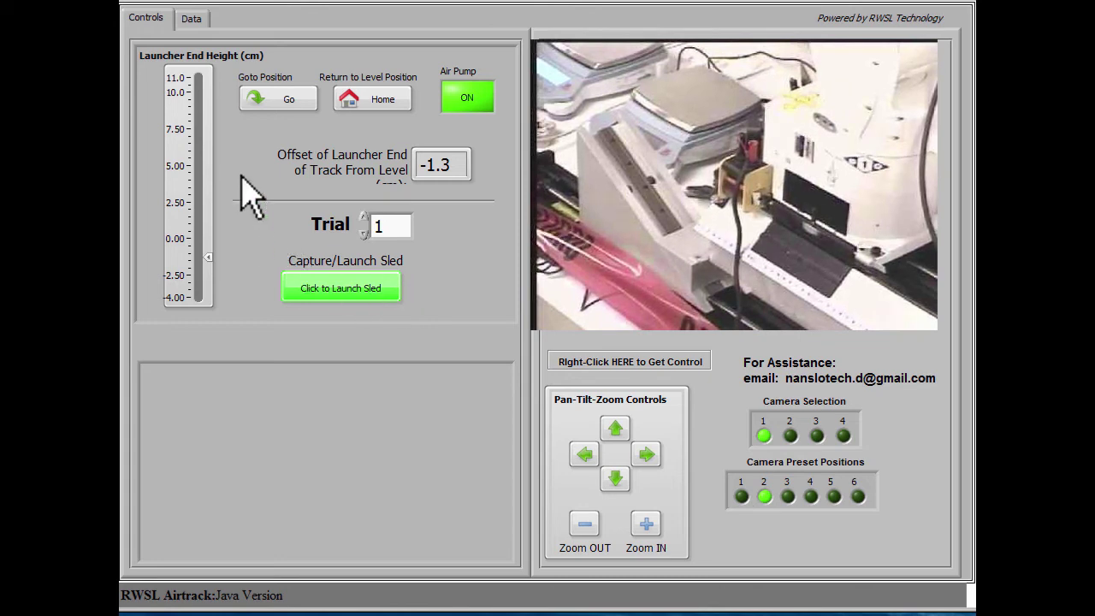
left_click_drag(208, 255, 208, 250)
left_click_drag(208, 201, 195, 126)
left_click(289, 100)
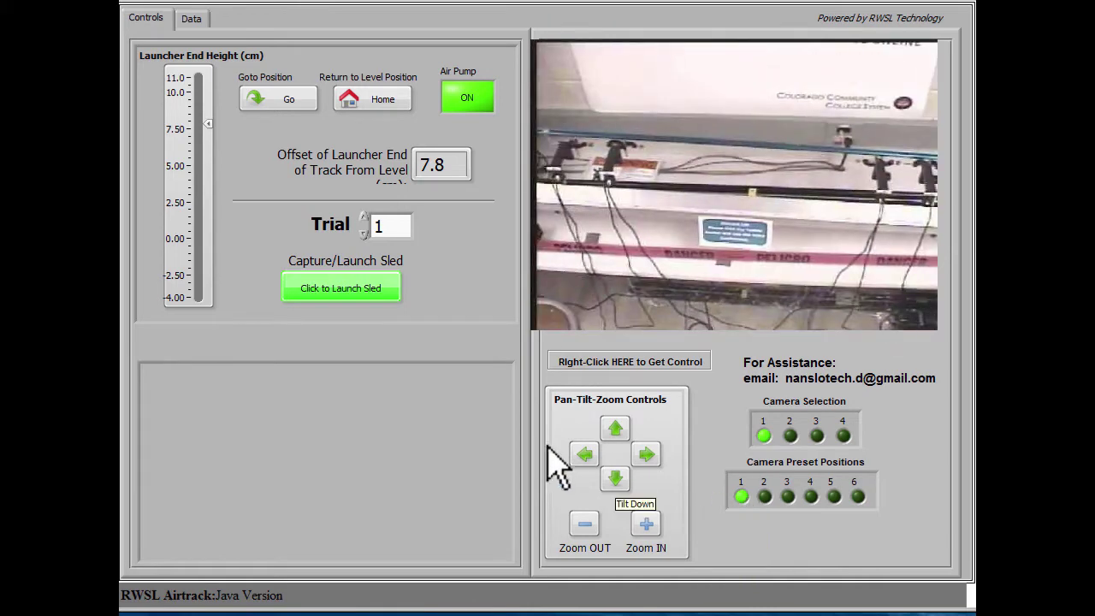
- Launch the sled and bring up trial 1's photogate times on the Data tab
left_click(357, 291)
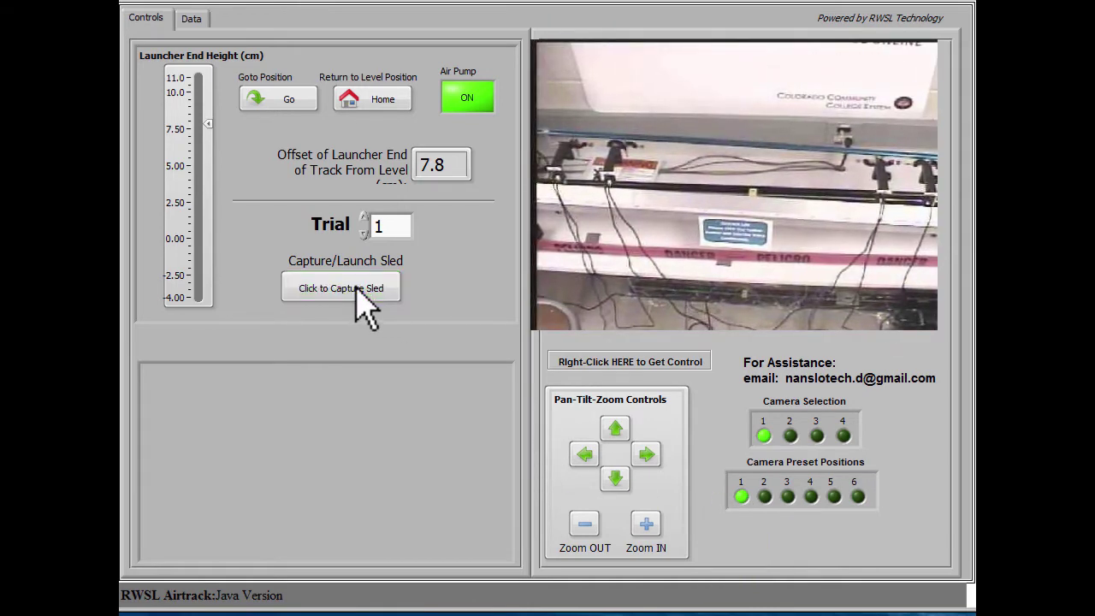
left_click(647, 454)
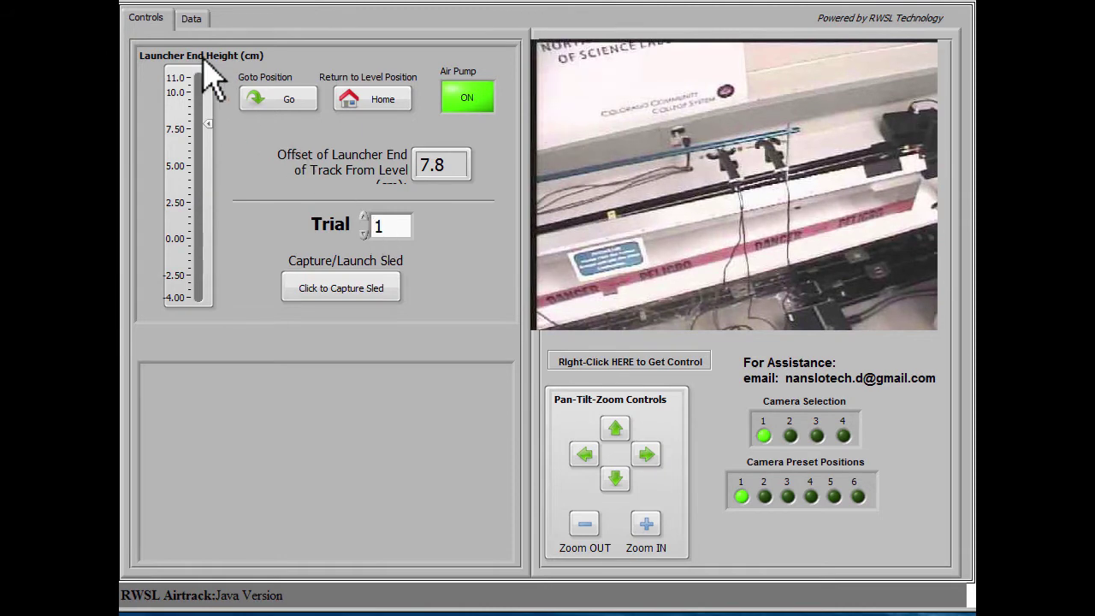
left_click(192, 19)
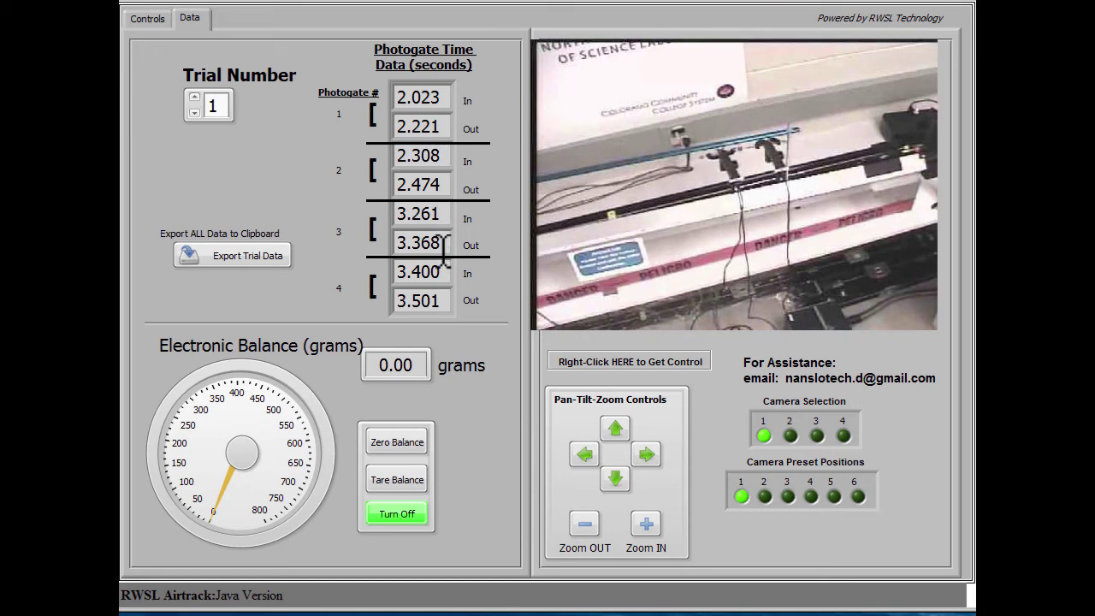
- Pan the camera left and step the Trial Number spinner to trial 2
left_click(587, 454)
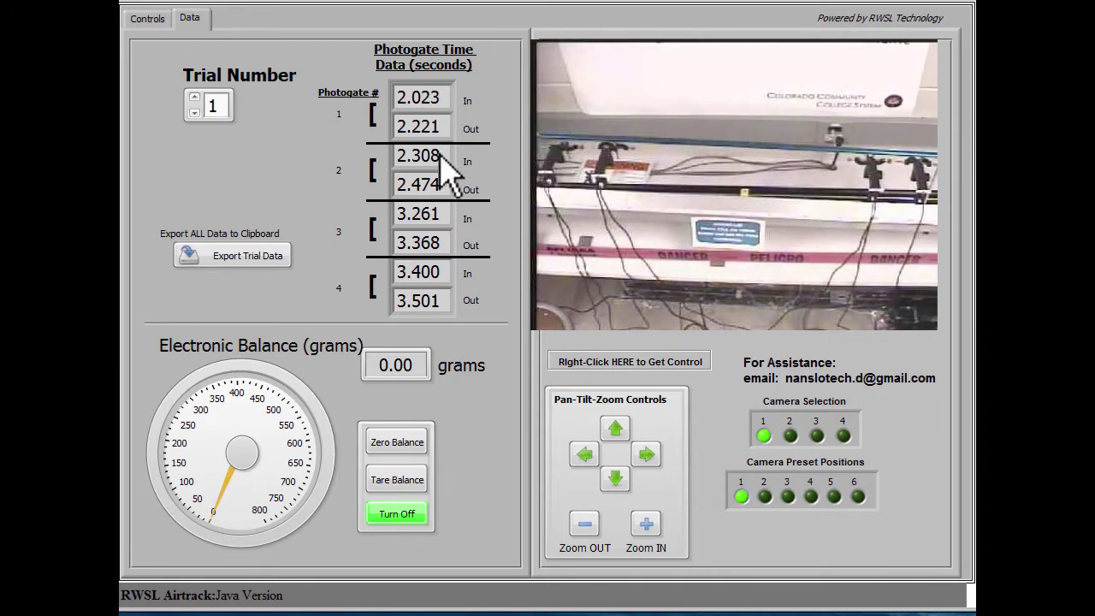
left_click(195, 99)
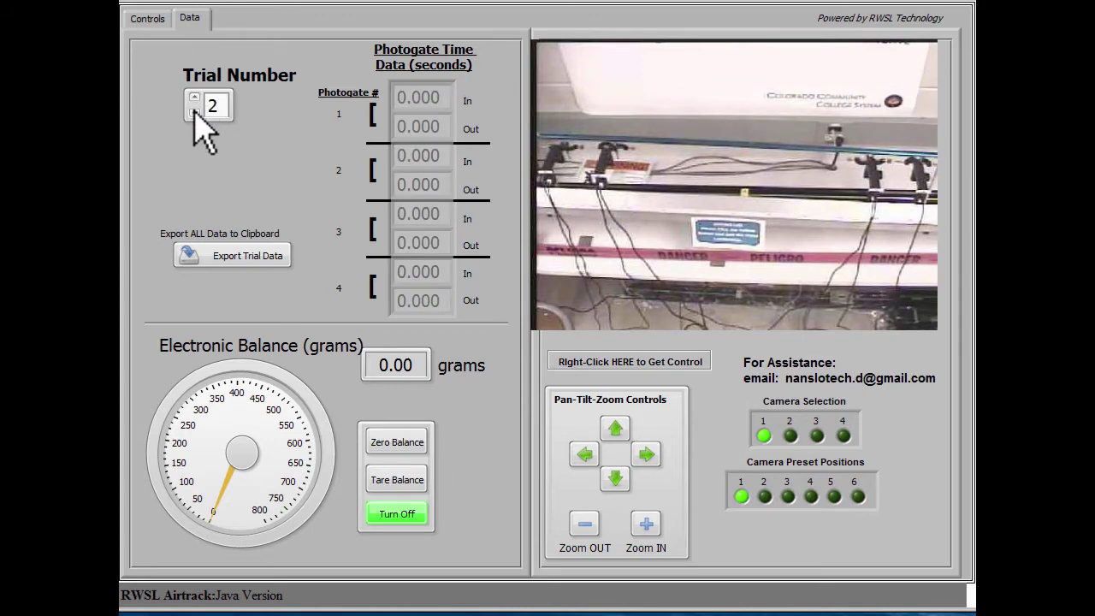
left_click(194, 113)
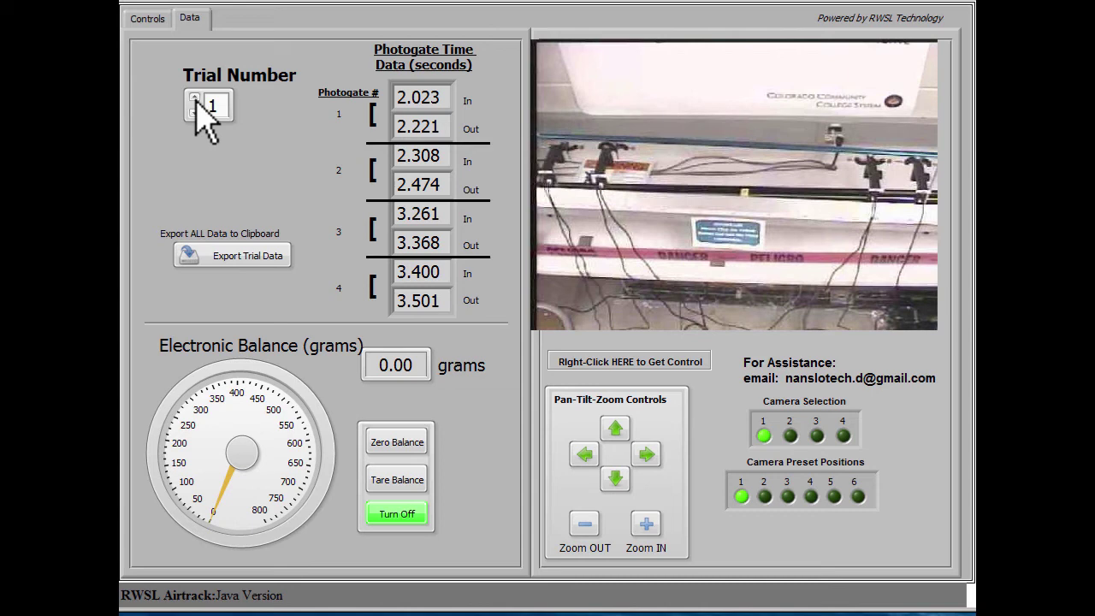
- Capture the sled and move the launcher end to about -2.25 cm
left_click(154, 21)
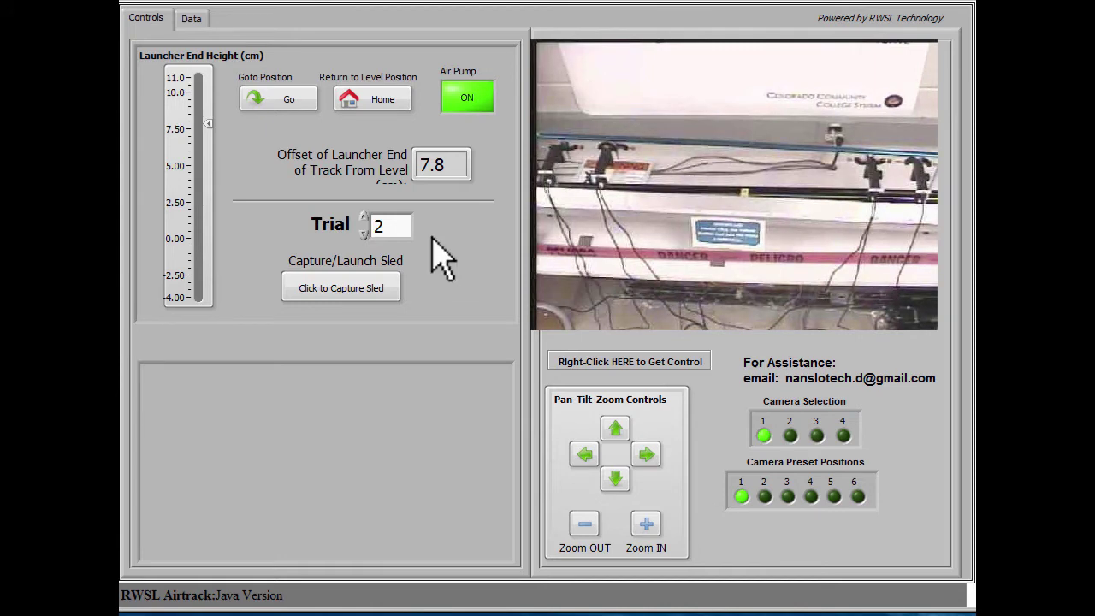
left_click(334, 290)
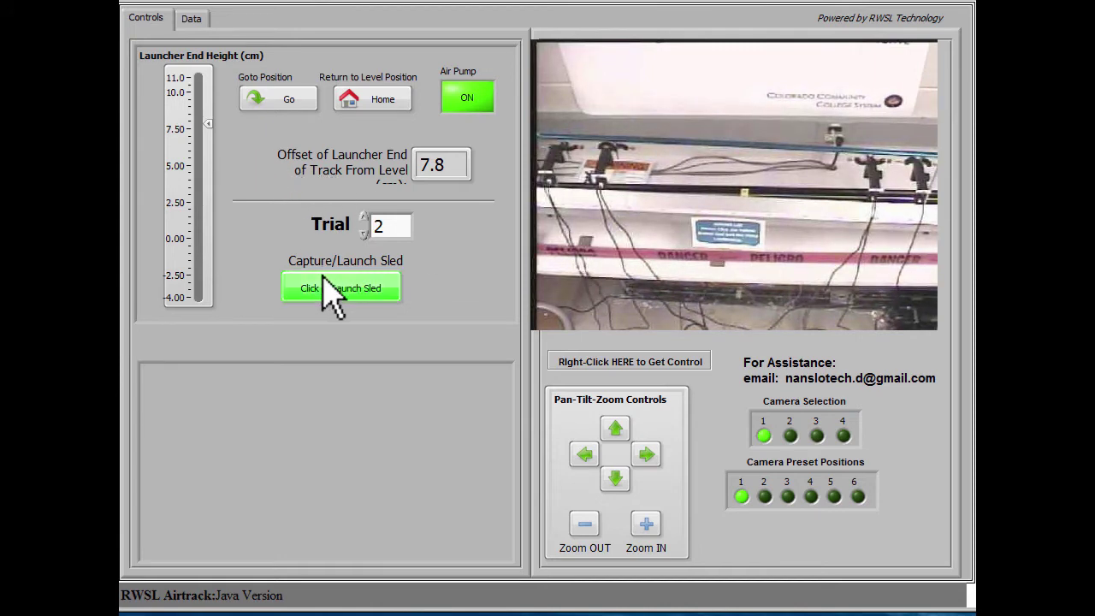
mouse_move(209, 128)
left_click_drag(209, 122, 200, 267)
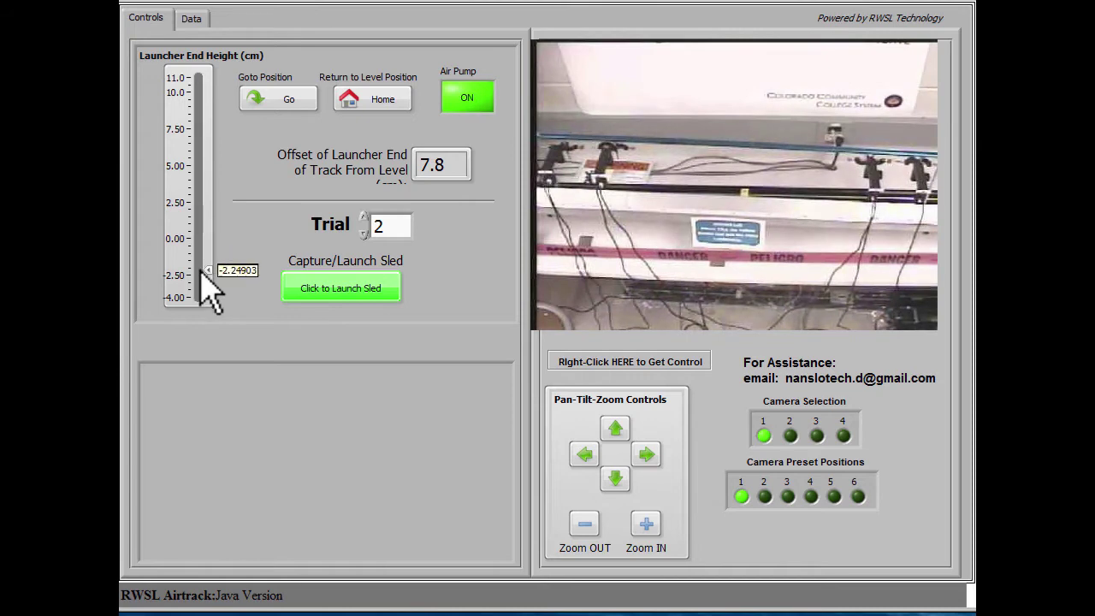
left_click(278, 98)
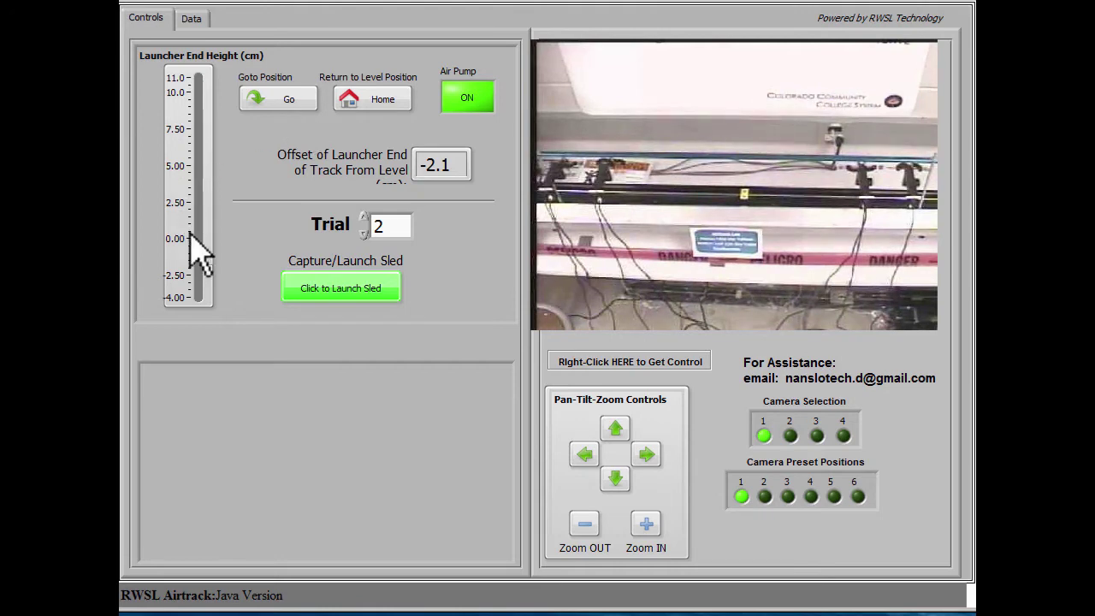
- Raise the launcher end to 7.5 cm, launch the sled, and copy trial 2's data for export
mouse_move(209, 267)
left_click_drag(209, 267, 207, 128)
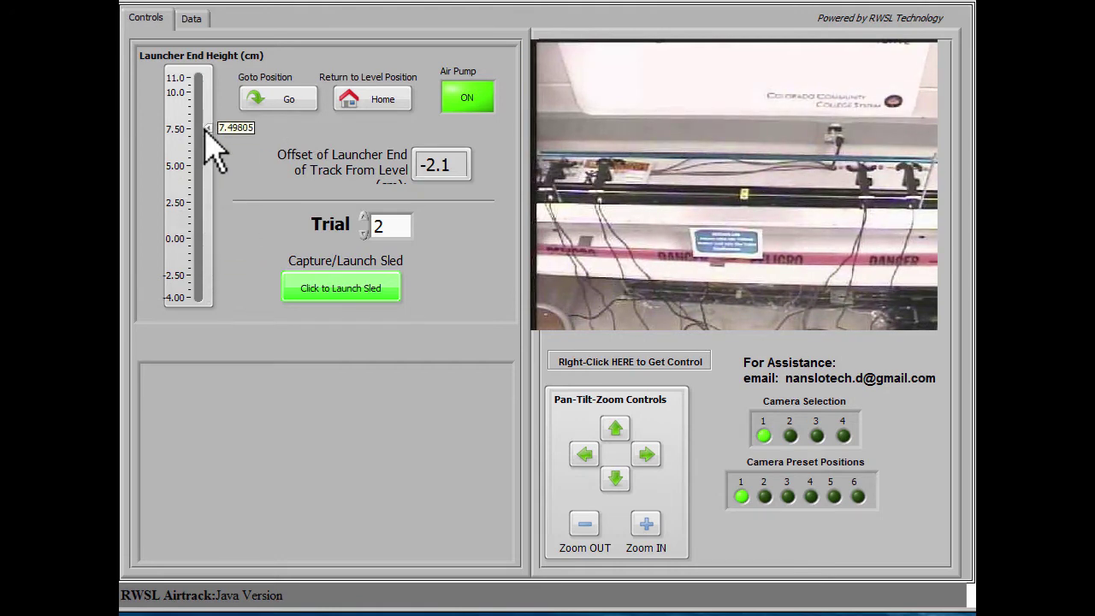
left_click(295, 100)
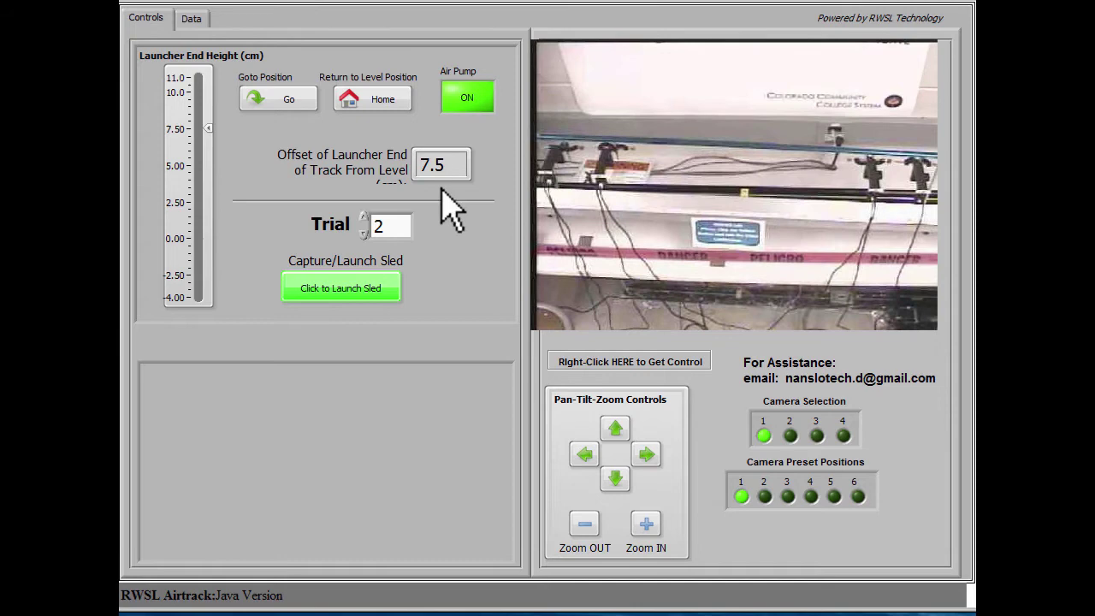
left_click(346, 291)
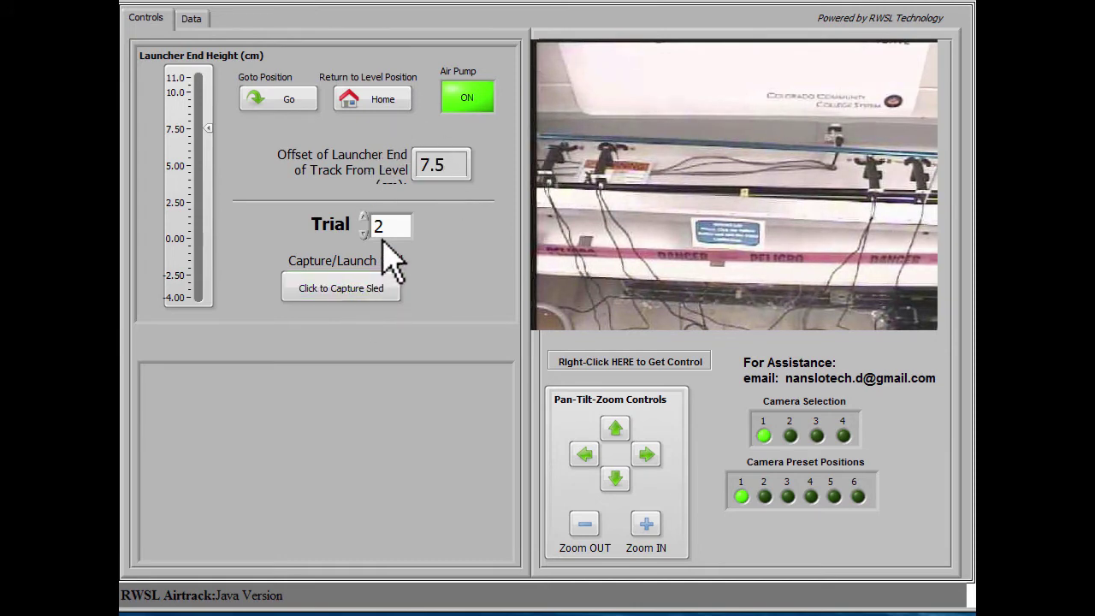
left_click(191, 19)
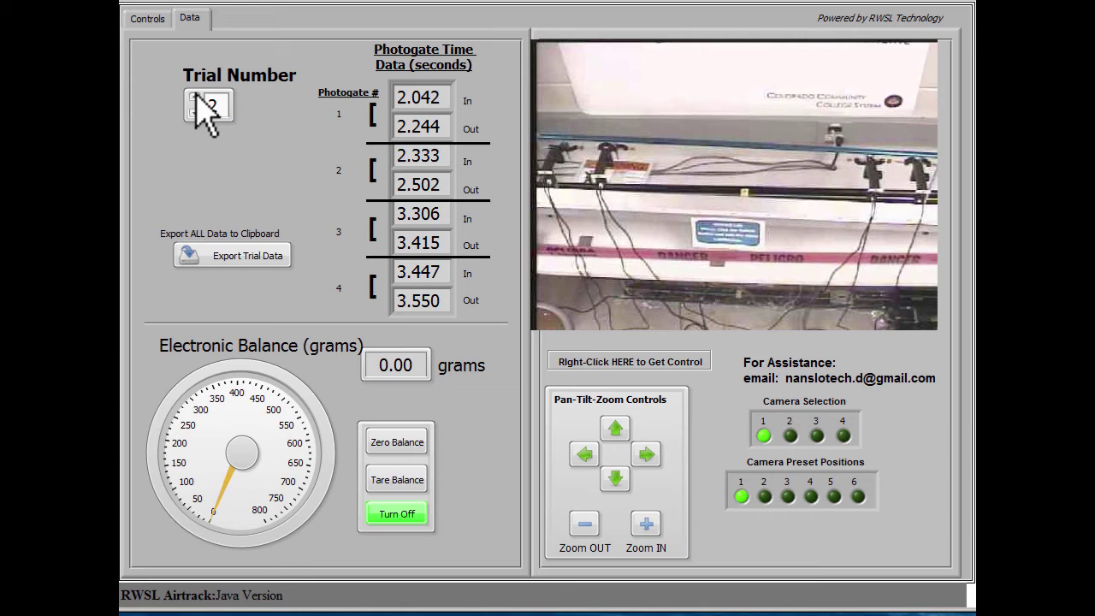
left_click(258, 255)
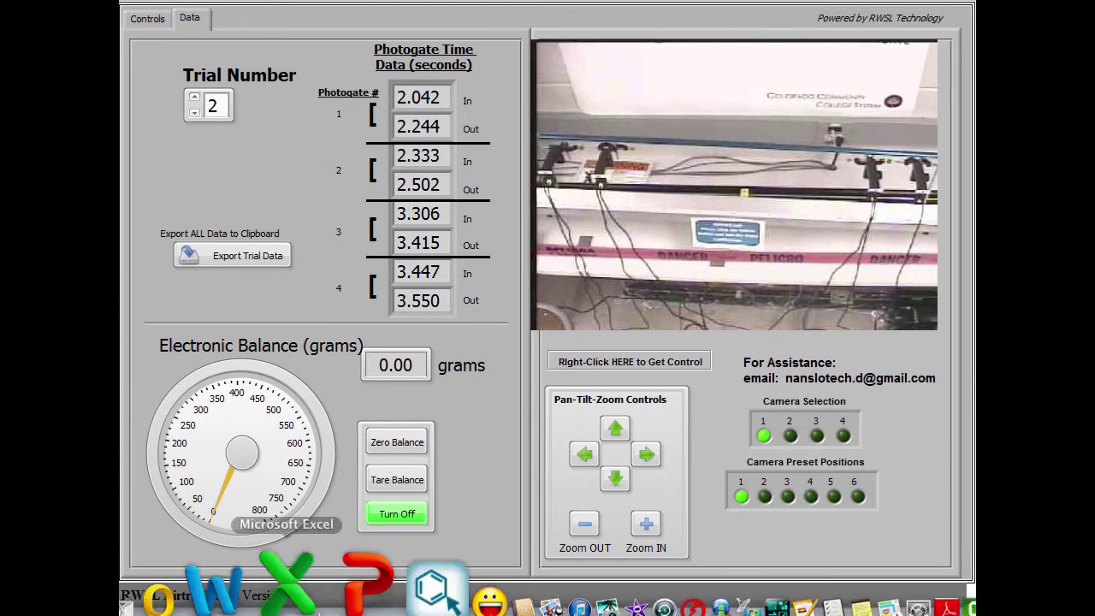
- Launch Excel and paste the exported photogate data into cells A1:B8
left_click(312, 586)
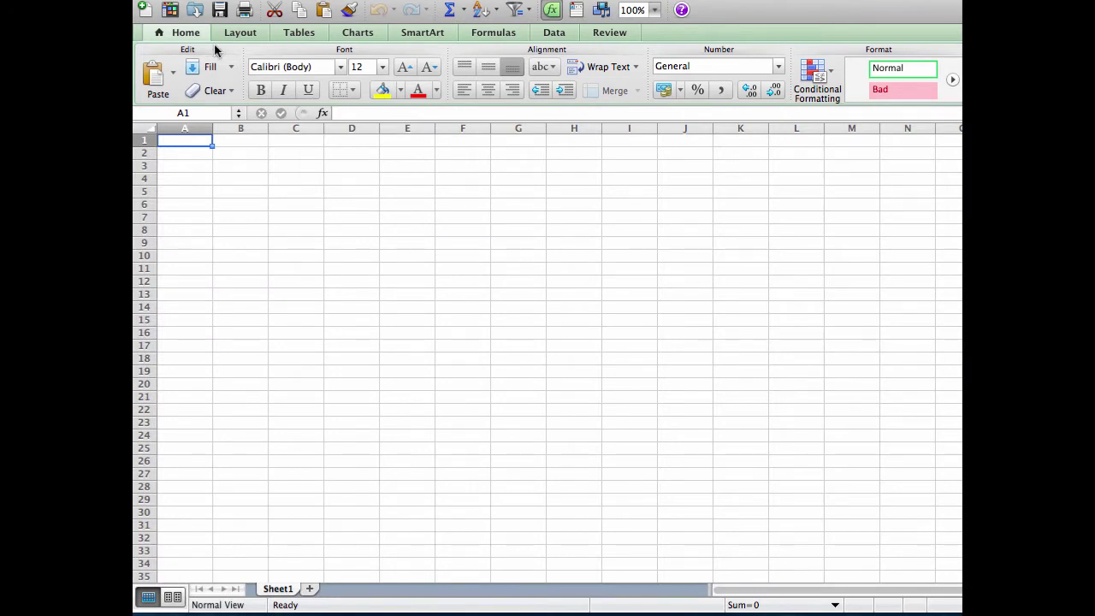
left_click(273, 0)
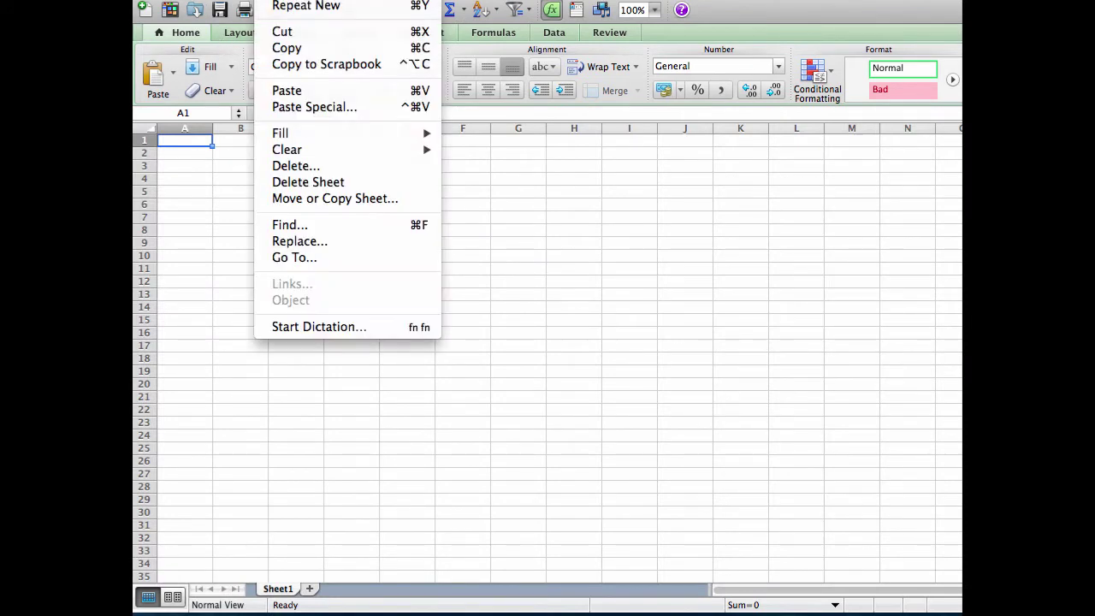
left_click(293, 97)
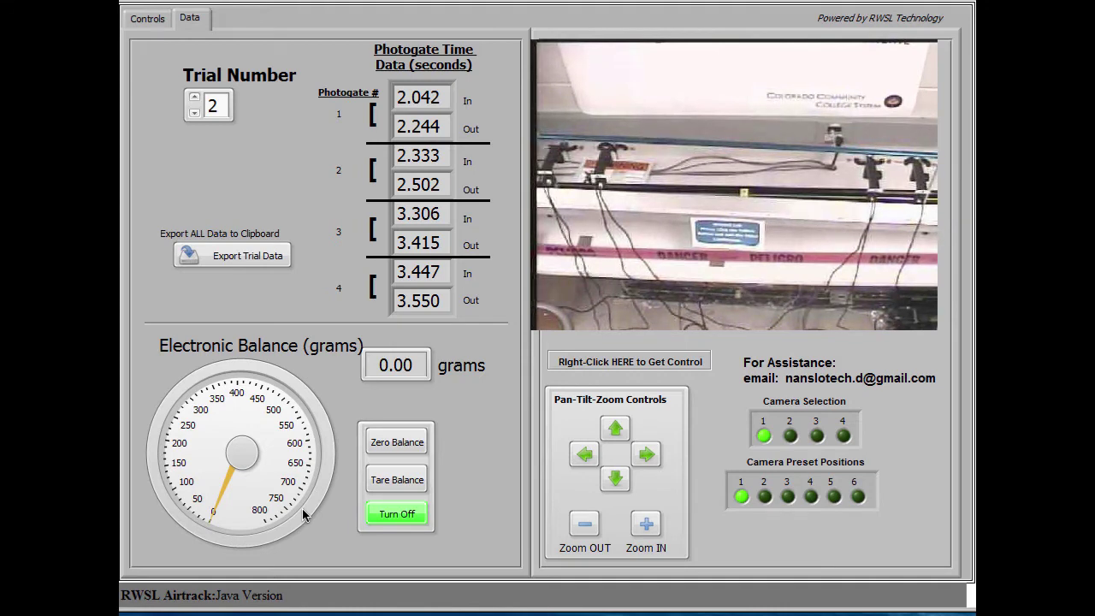
- Pan left, switch to the balance camera and zoom in to read 210.56 grams
left_click(583, 456)
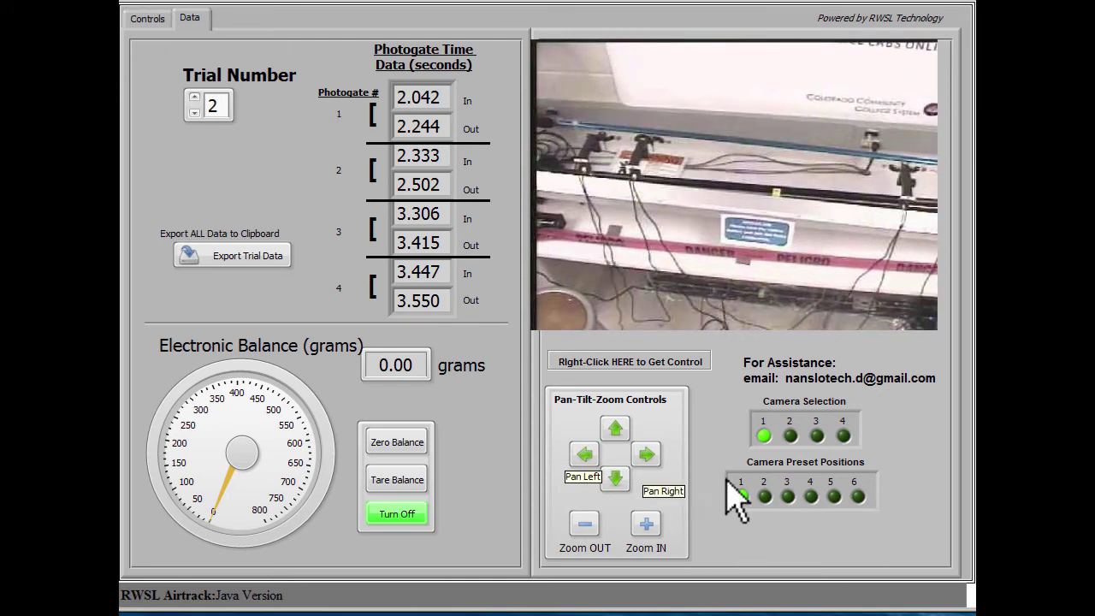
left_click(789, 436)
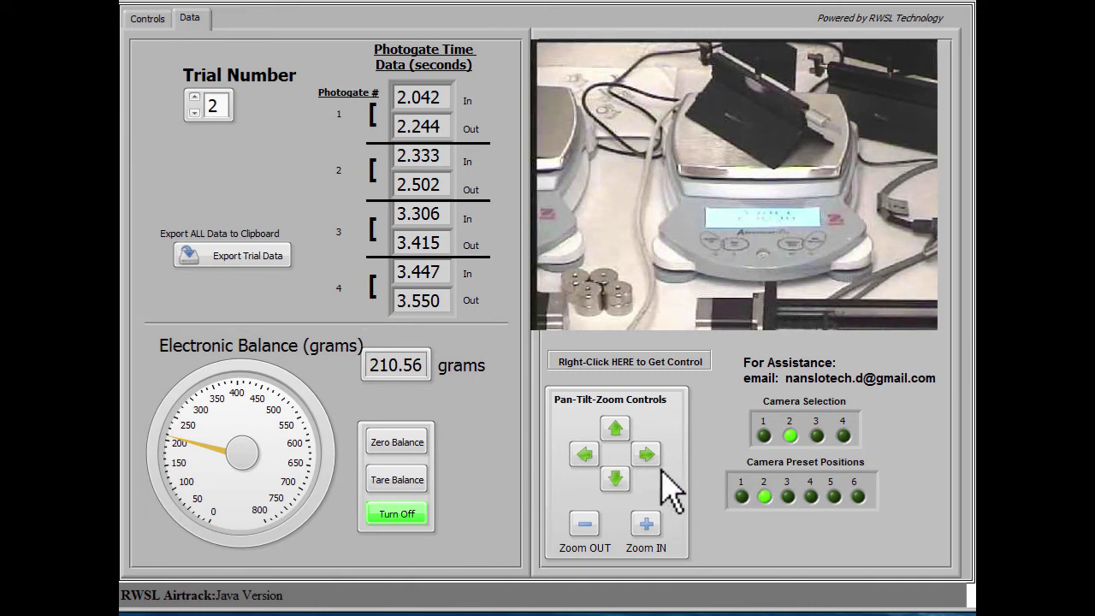
left_click(646, 523)
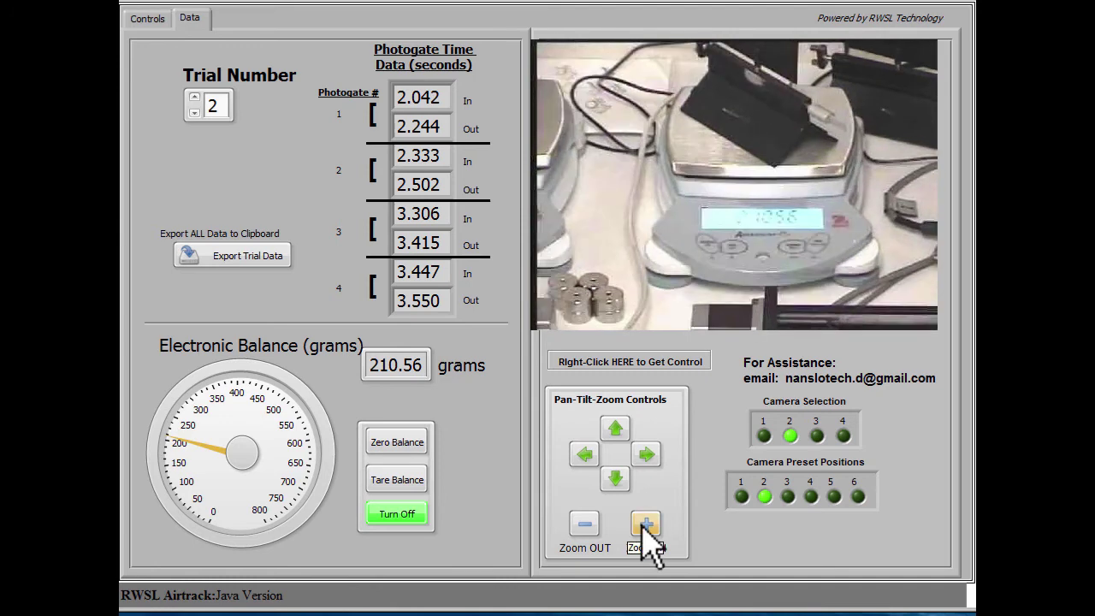